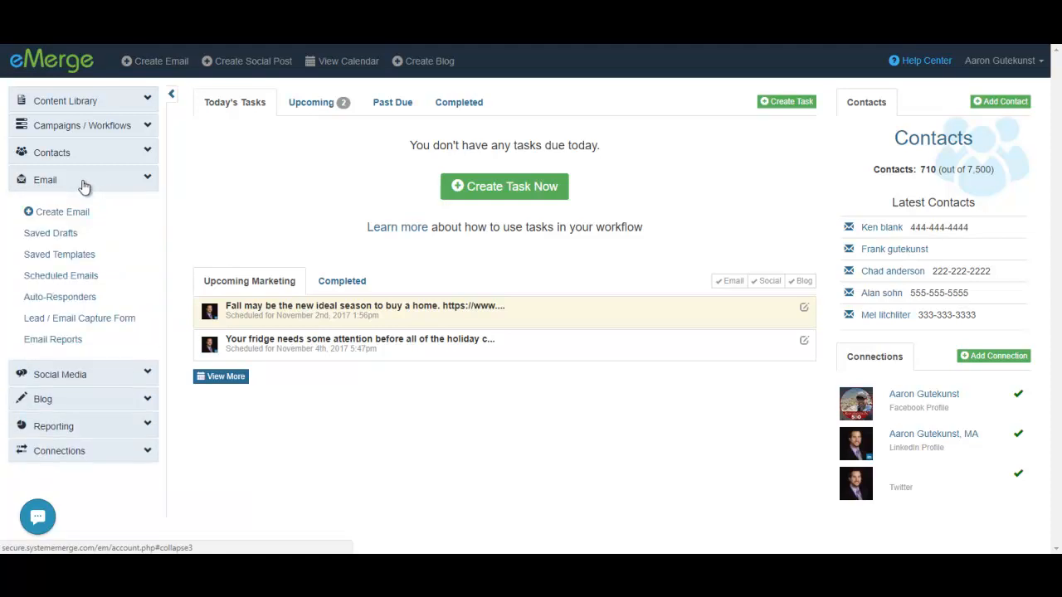
- In the Lead / Email Capture Form, set the intro text to "Want to receive more information about listings and open houses? Sign up for my newsletter today!"
left_click(77, 323)
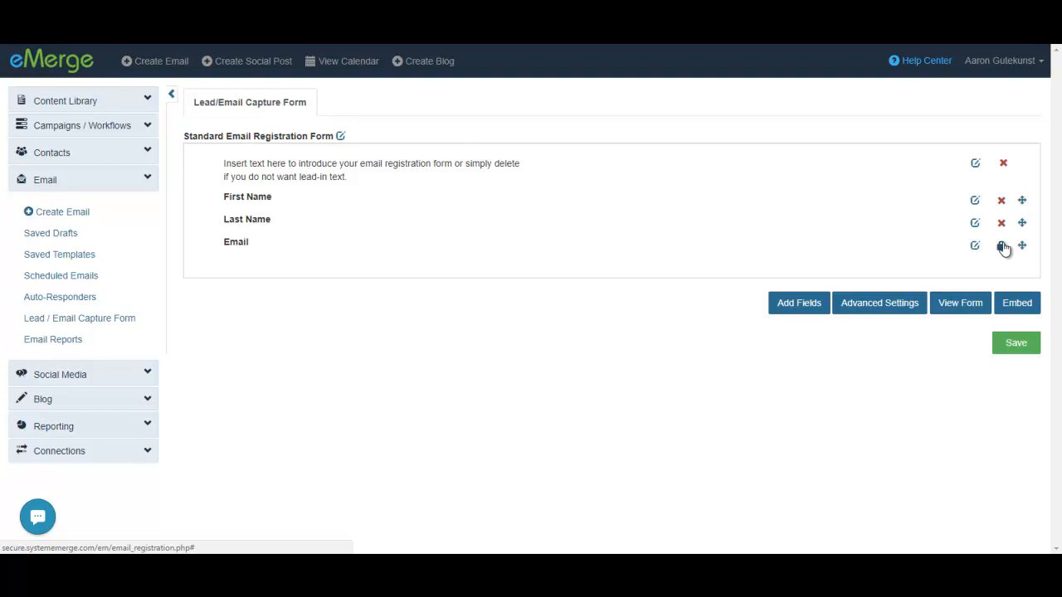
left_click(976, 166)
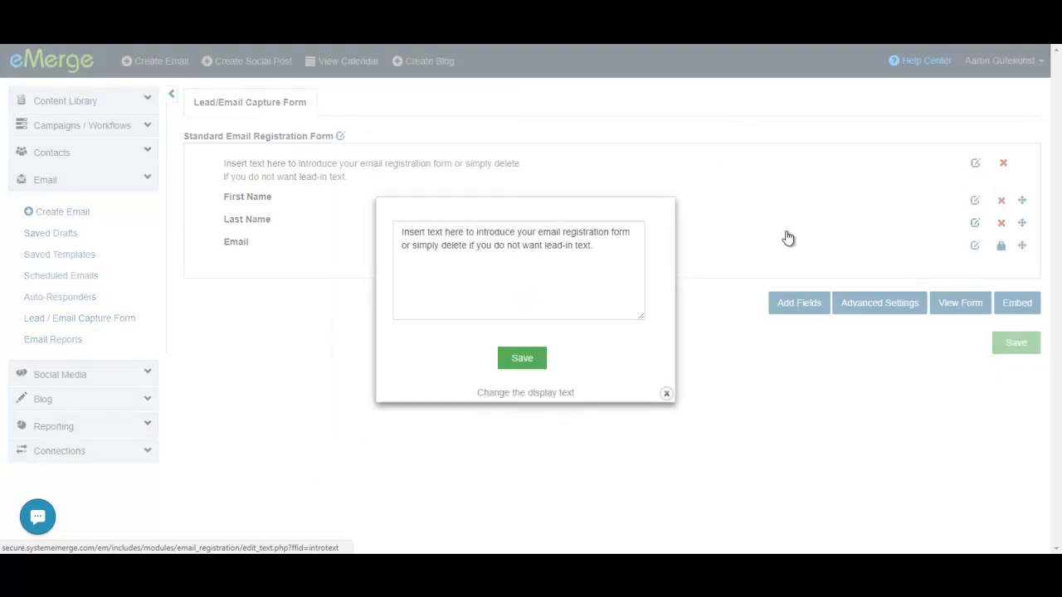
left_click_drag(602, 247, 380, 220)
type("Want to receive more information about listings and open houses? Sign up for my newsletter today!")
left_click(526, 360)
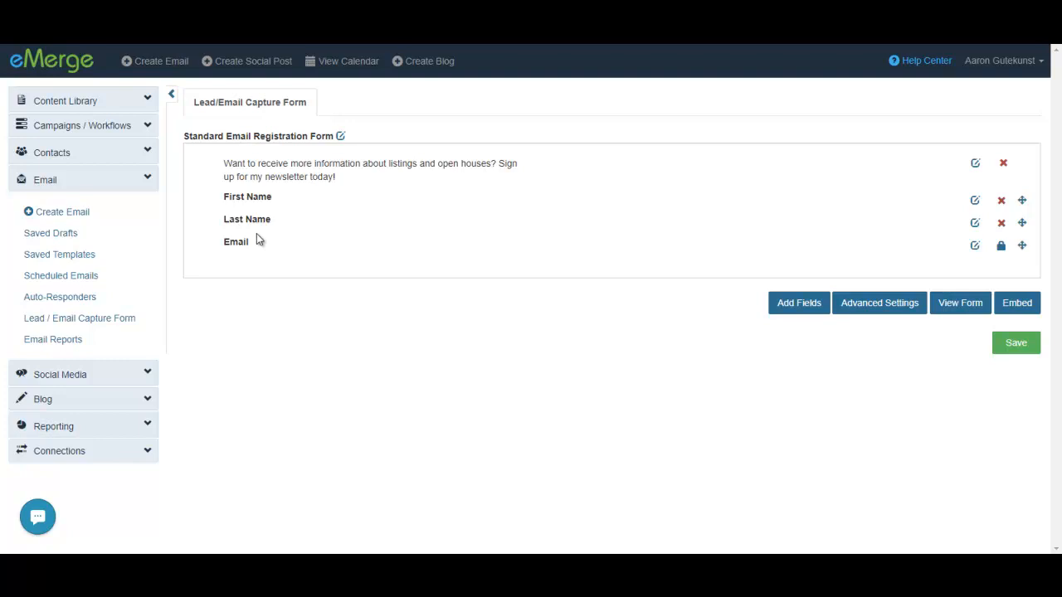
- Move the existing additional fields Address, Interested in Buying and Interested in Selling into the registration form's fields
left_click(799, 303)
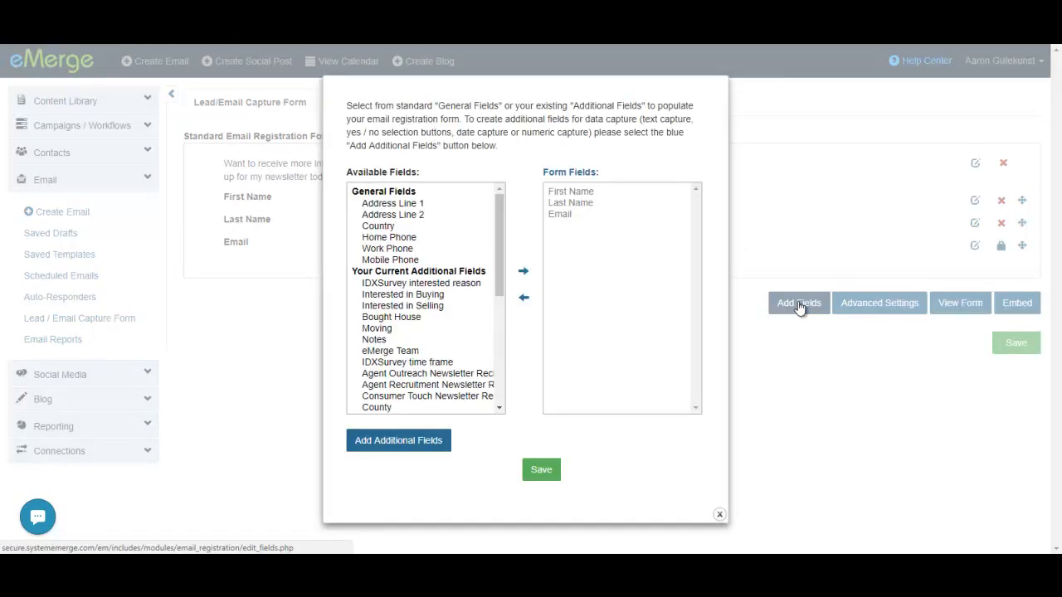
left_click_drag(501, 275, 486, 299)
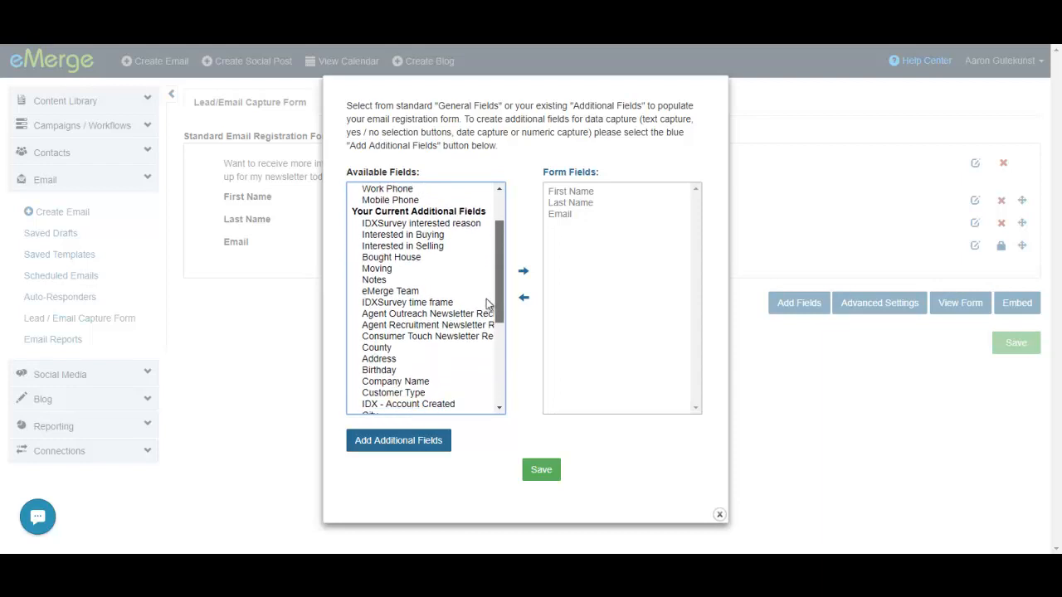
left_click(385, 362)
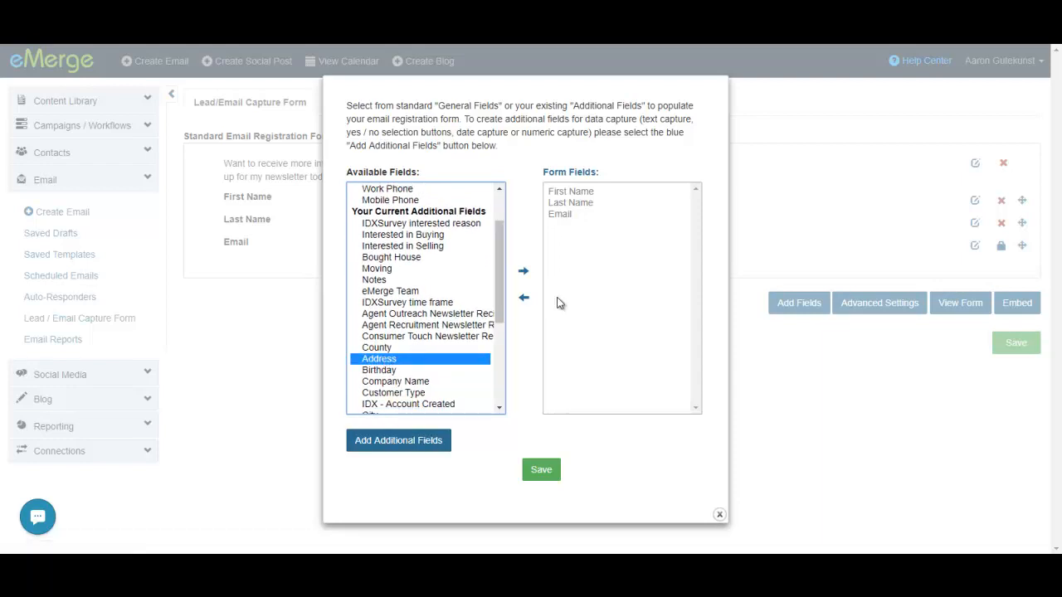
left_click(524, 272)
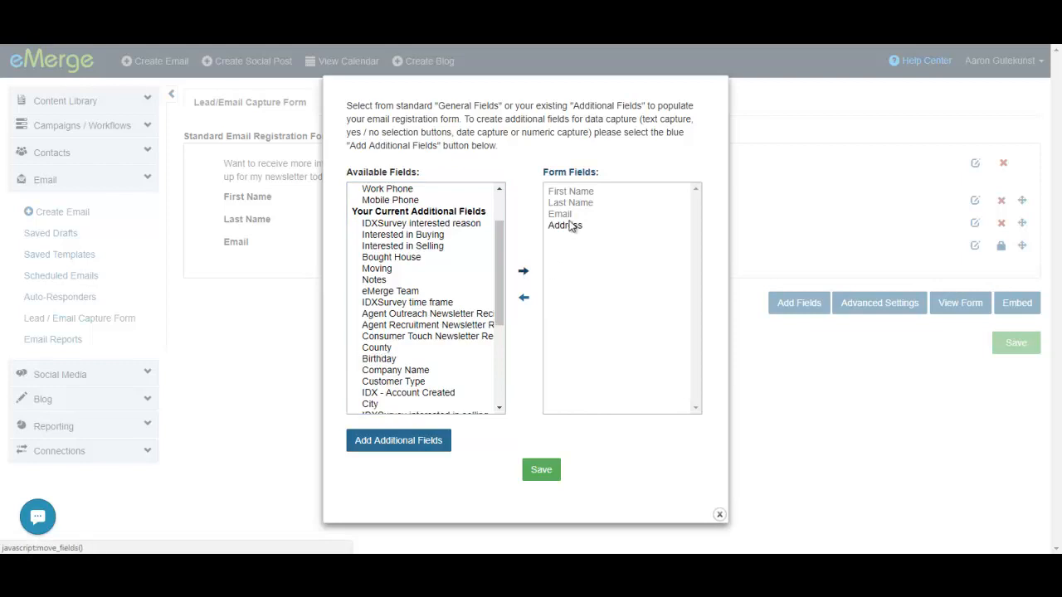
left_click(421, 235)
left_click(523, 271)
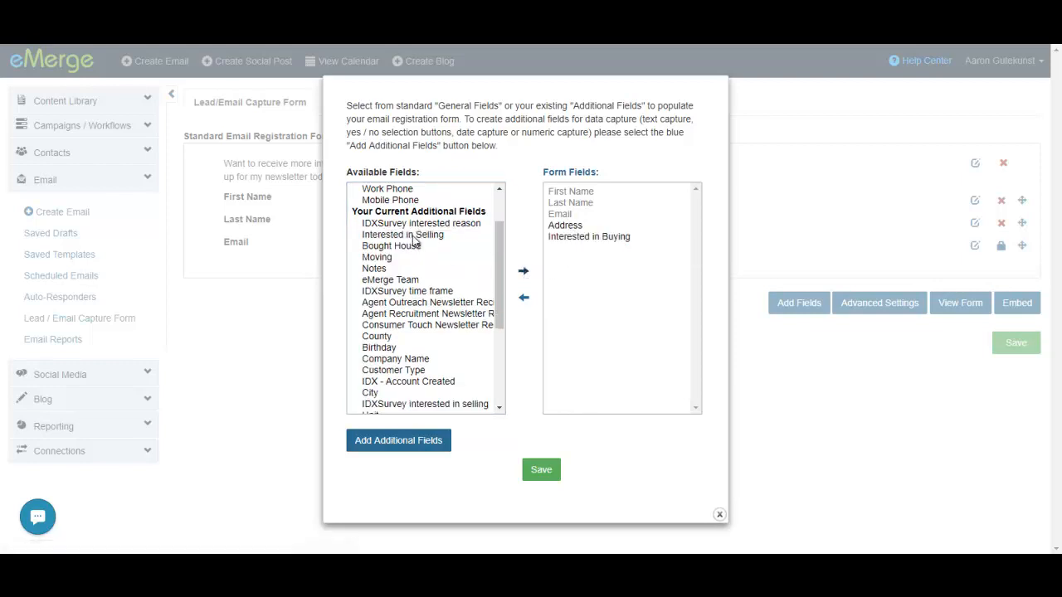
left_click(411, 237)
left_click(523, 271)
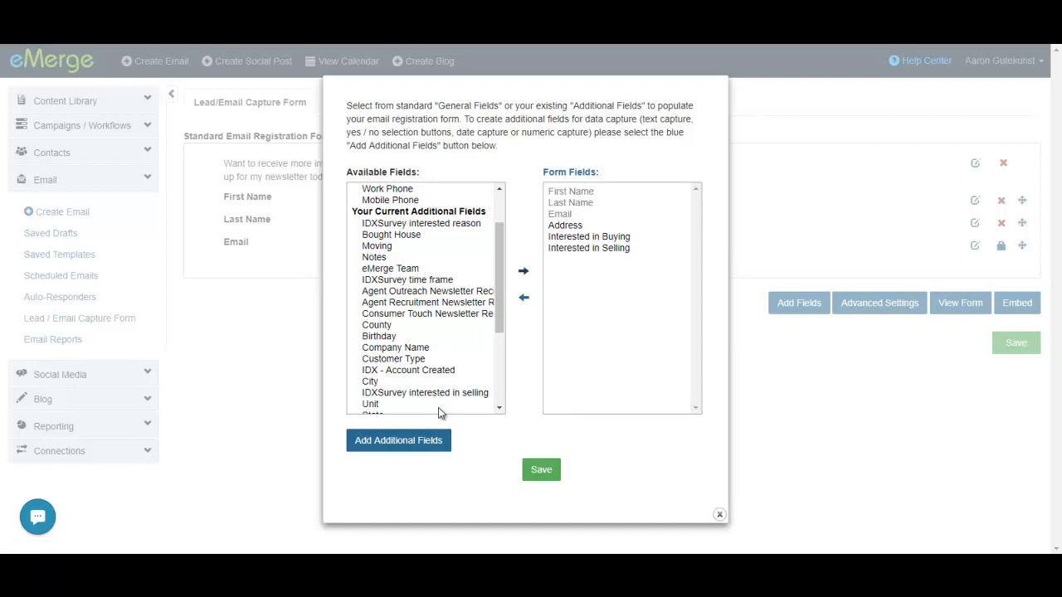
- Create a new additional field named Neighborhood with the type Text and no field group
left_click(393, 448)
left_click(568, 246)
type("Neighborhood")
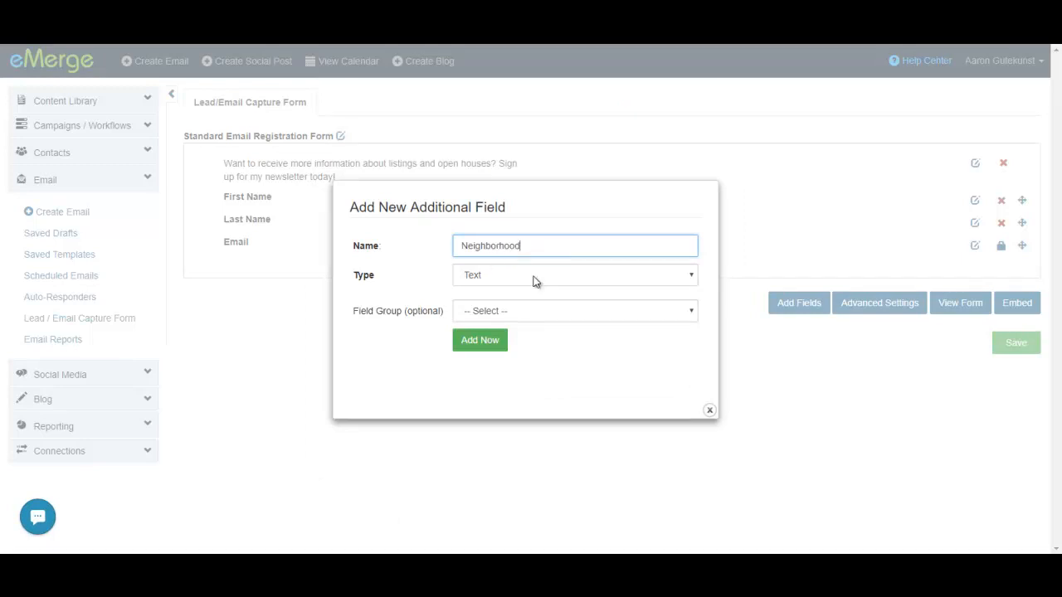
left_click(535, 282)
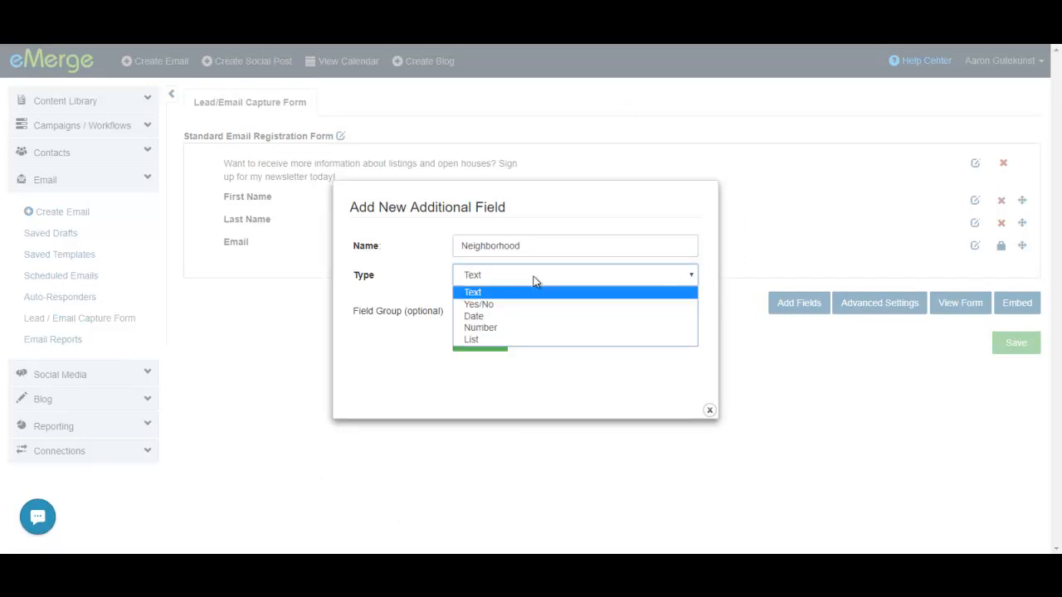
left_click(481, 292)
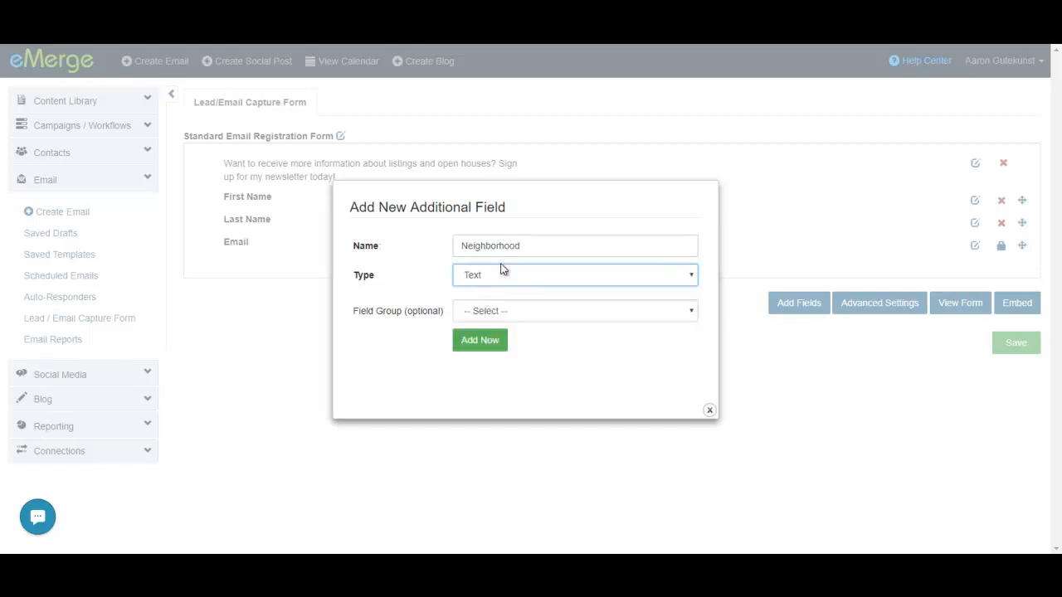
left_click(482, 343)
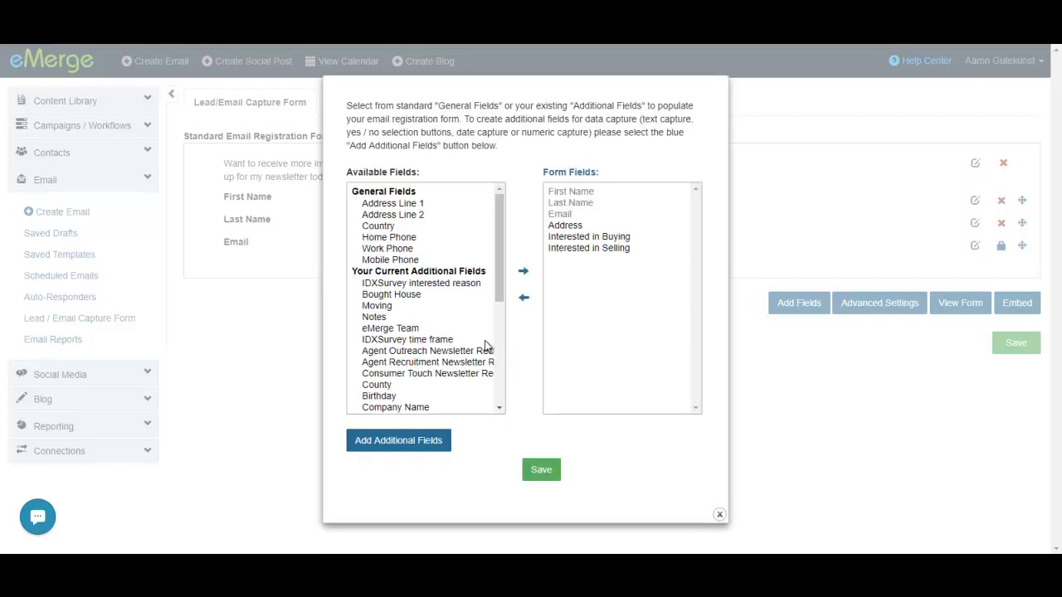
- Add the Neighborhood field to the registration form and save the field selection
scroll(493, 304, "down", 3)
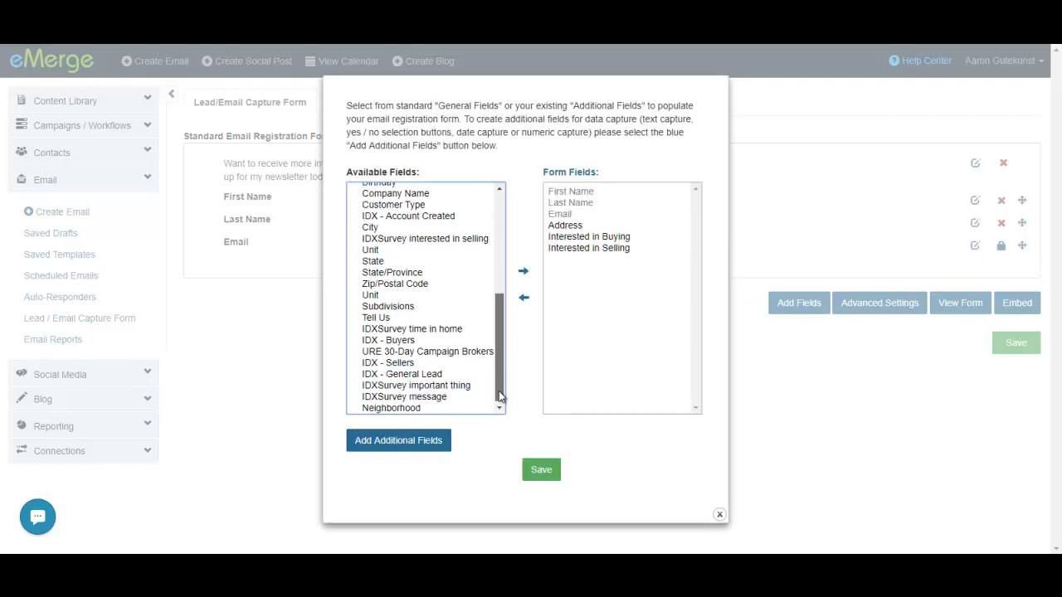
left_click(415, 407)
left_click(523, 273)
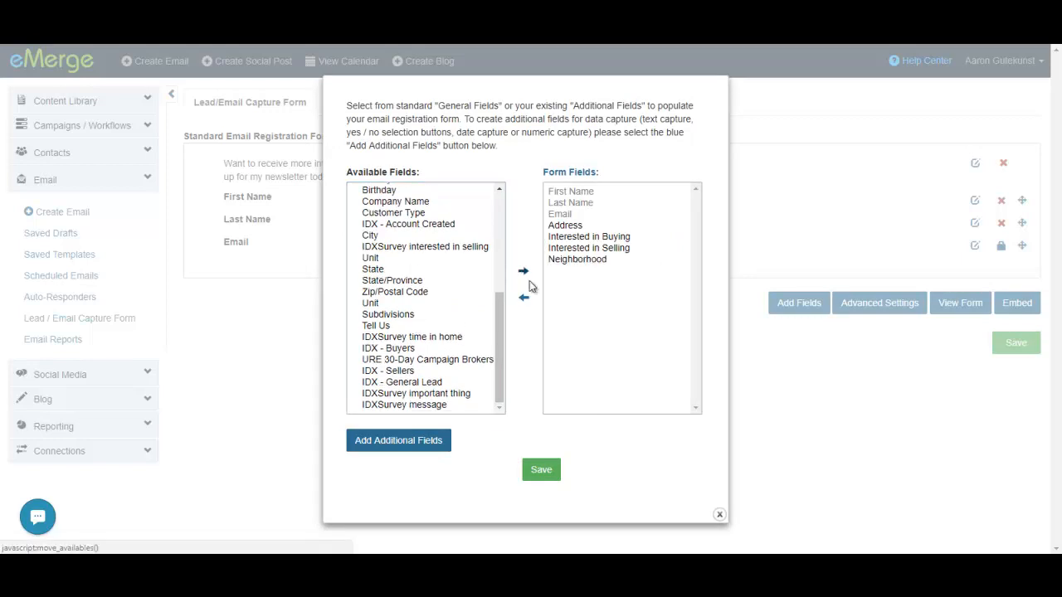
left_click(541, 470)
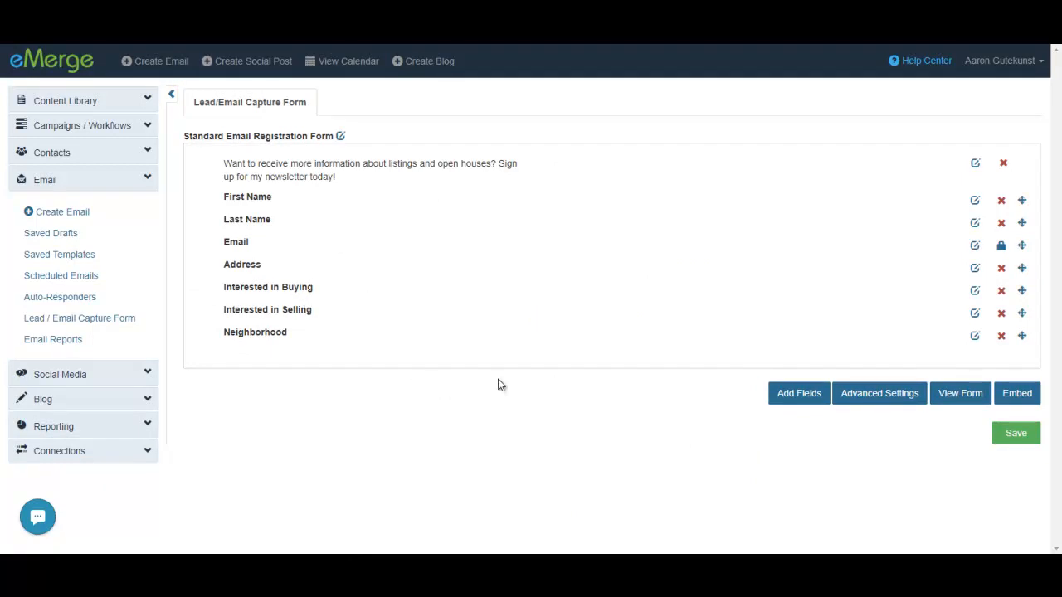
left_click(879, 398)
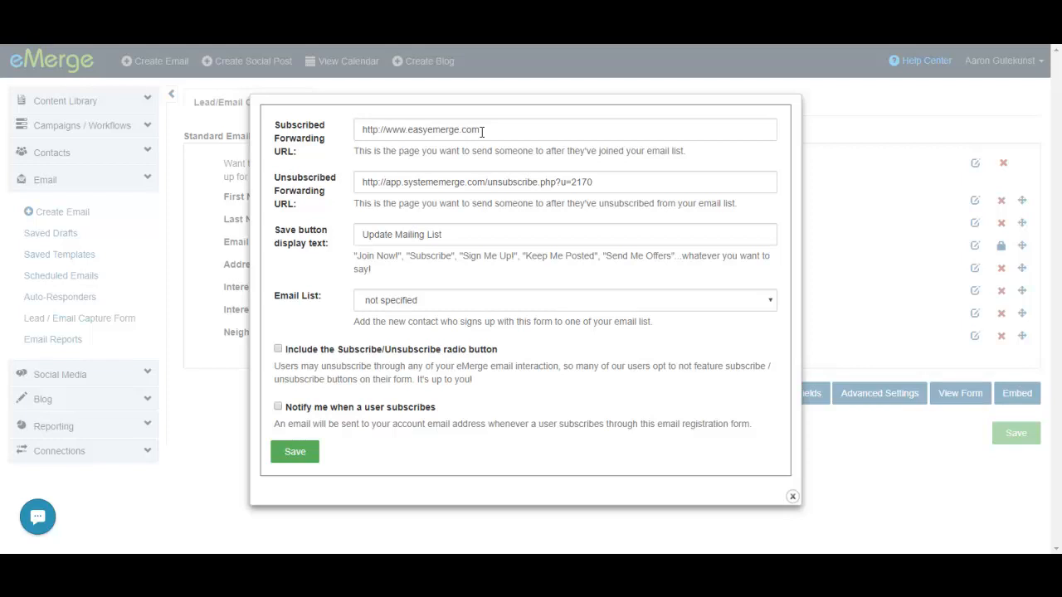
left_click_drag(495, 130, 351, 137)
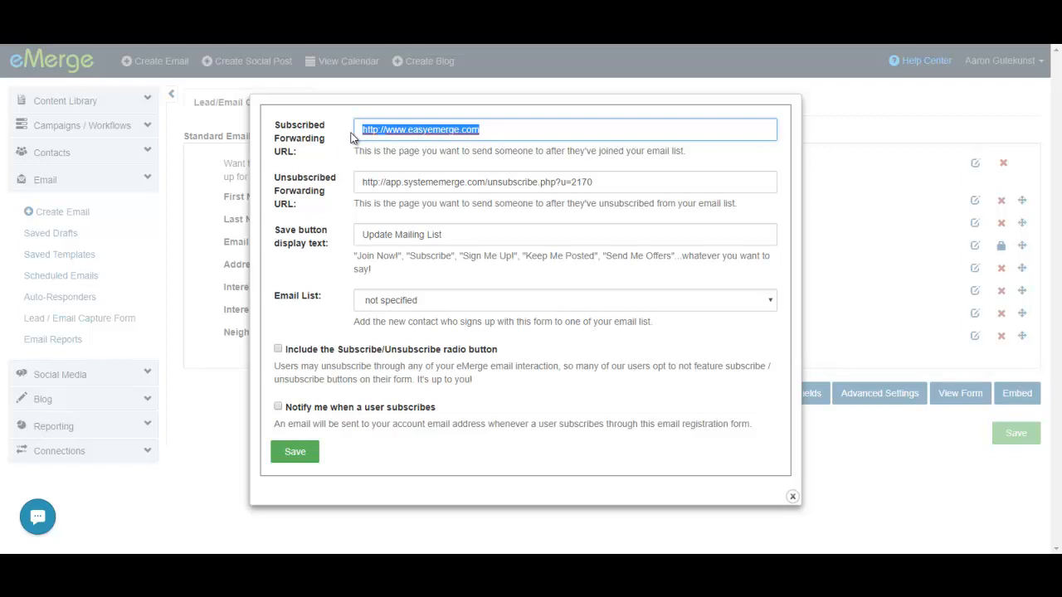
type("www.mywebsite.com")
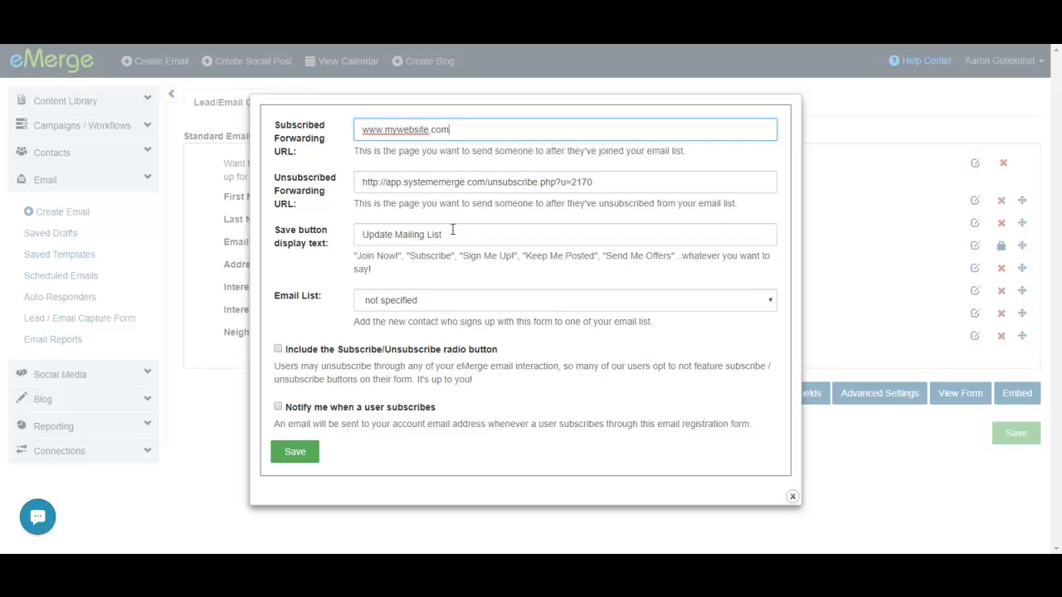
- Set the save button's display text to "Send Me Updates!"
left_click_drag(456, 234, 351, 246)
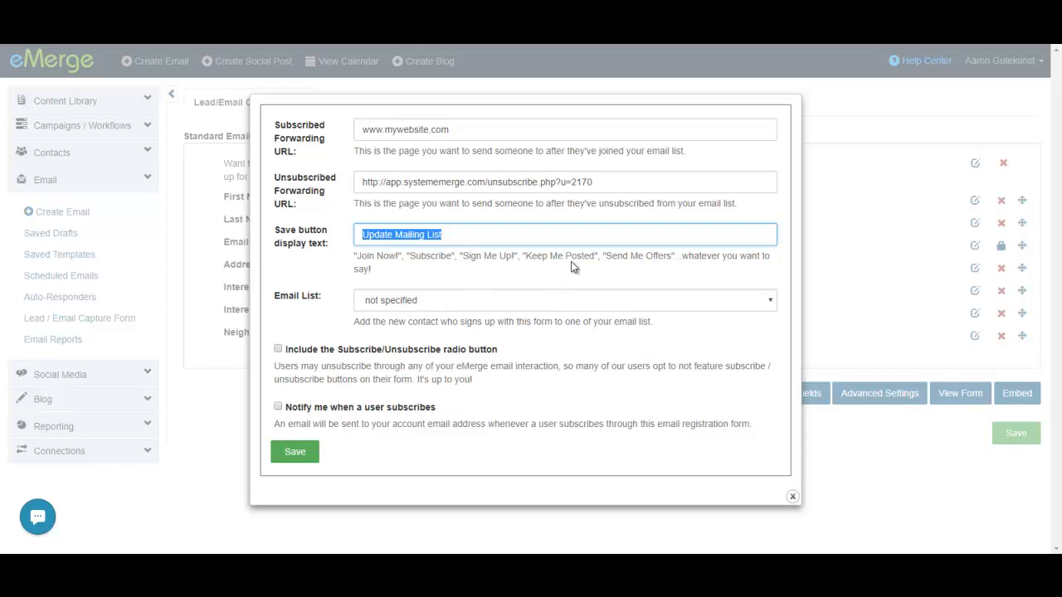
left_click(470, 237)
left_click_drag(471, 237, 306, 231)
type("Send Me Updates!")
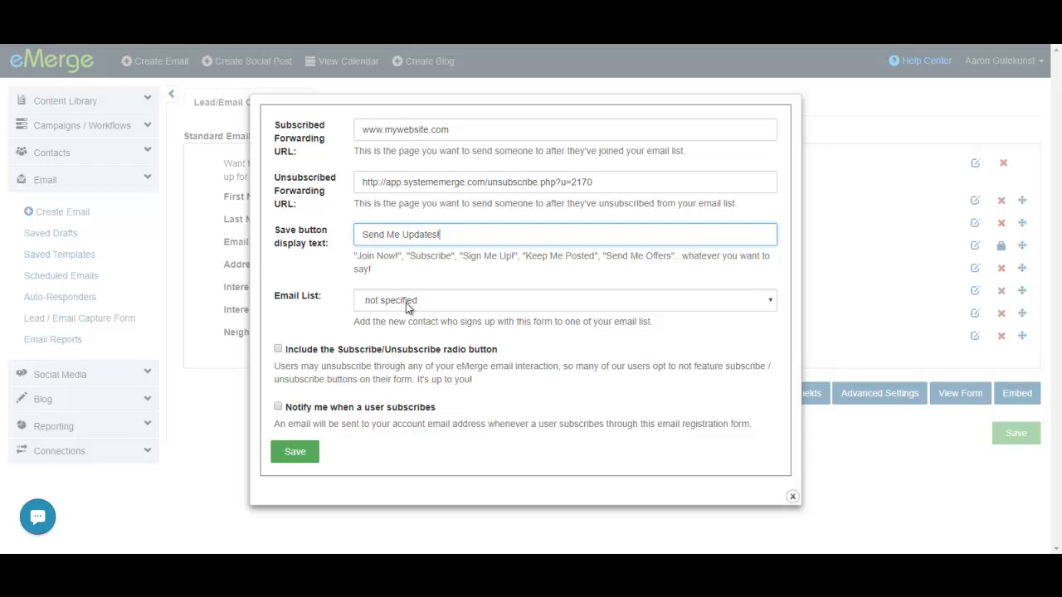
- Assign new sign-ups to the Consumer Touch Newsletter Recipients list, enable notification when a user subscribes, and save the advanced settings
left_click(540, 304)
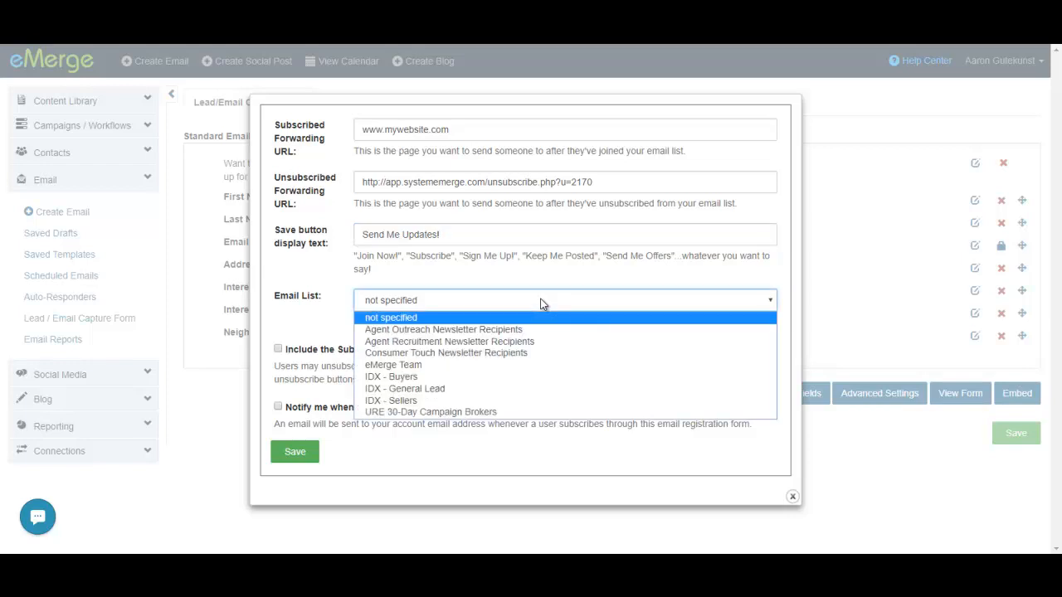
left_click(469, 353)
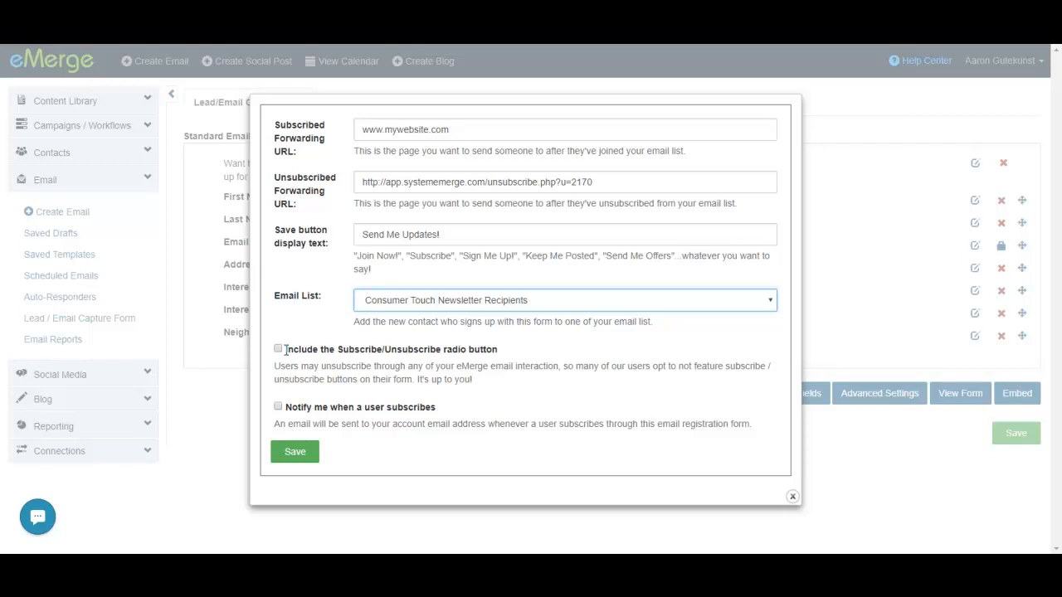
left_click(279, 406)
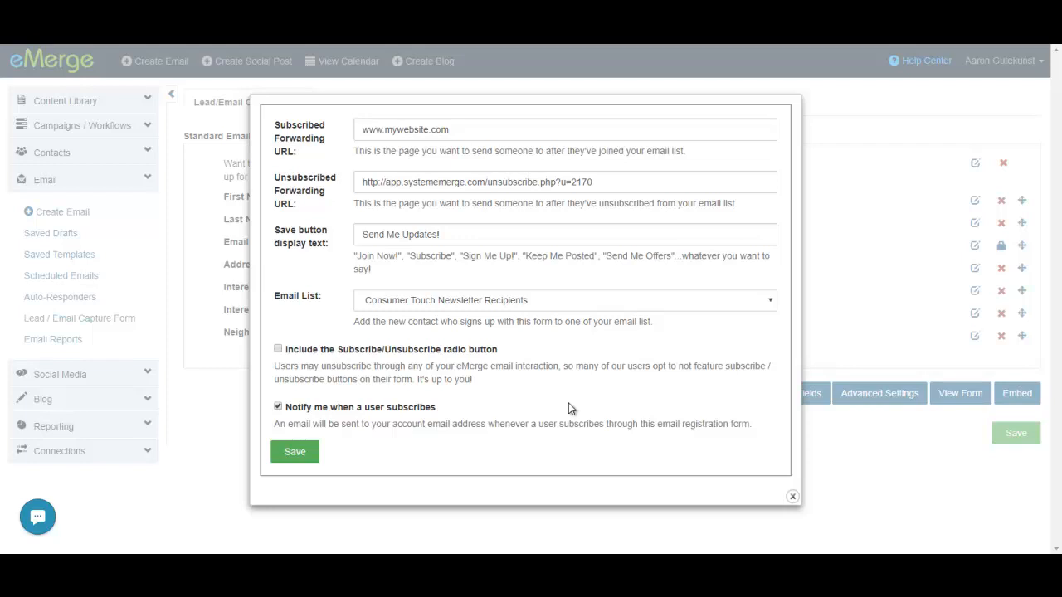
left_click(300, 455)
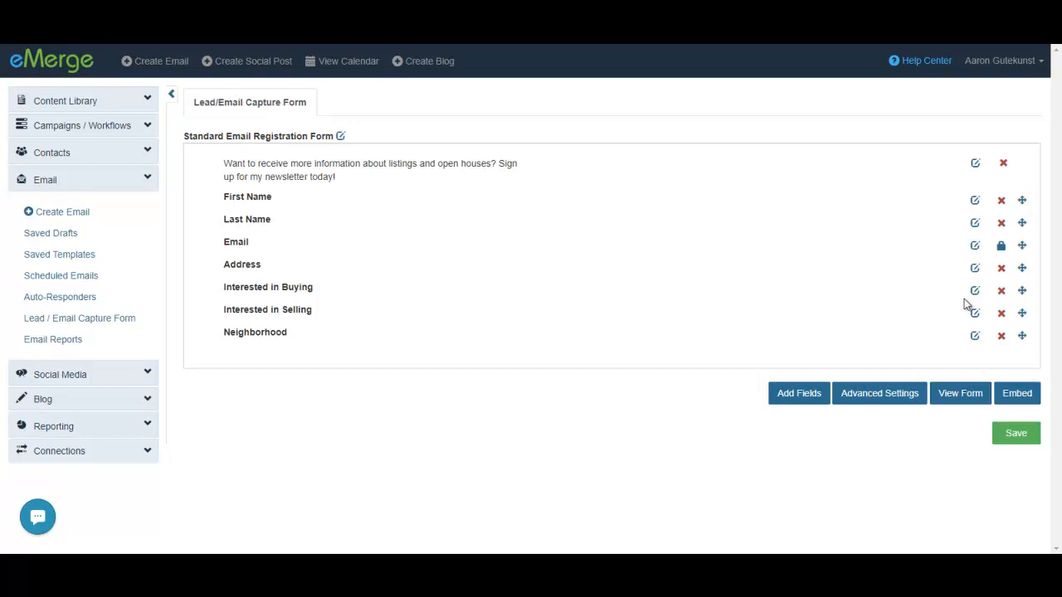
- Preview the registration form, and copy its complete embed code for use on a website
left_click(965, 395)
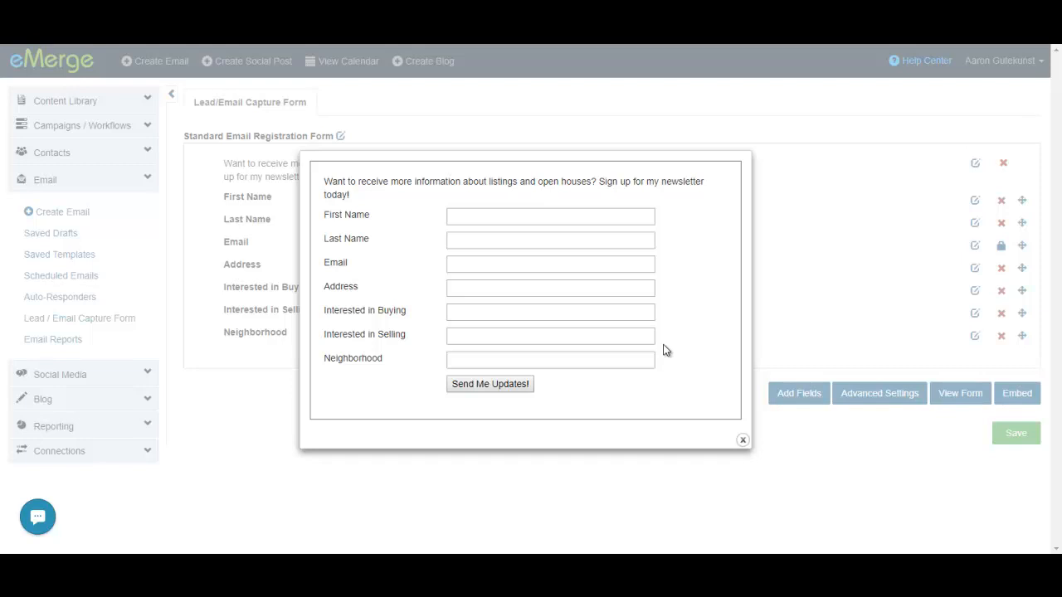
left_click(744, 441)
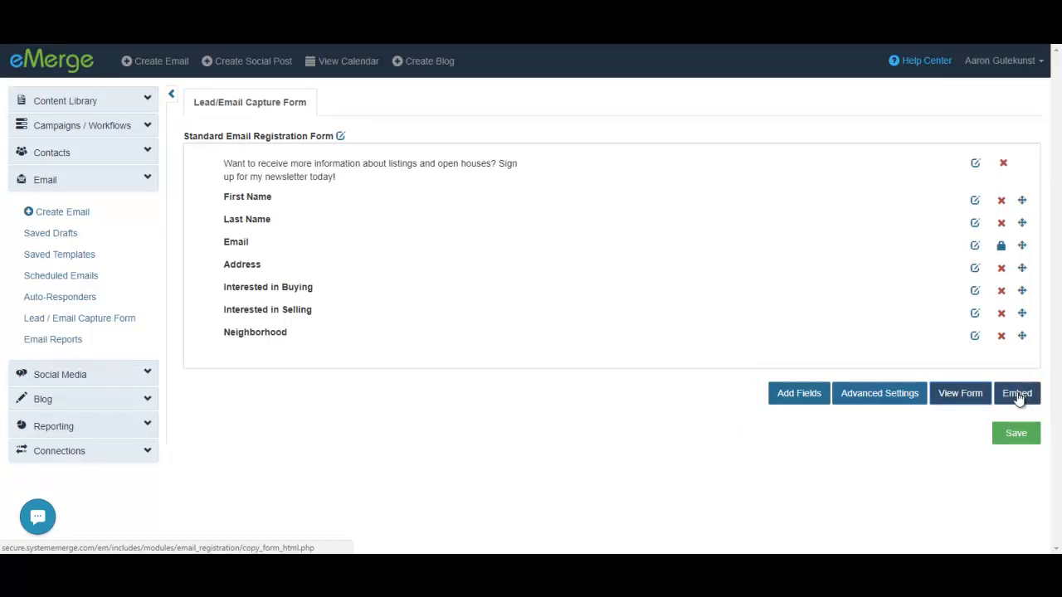
left_click(1016, 394)
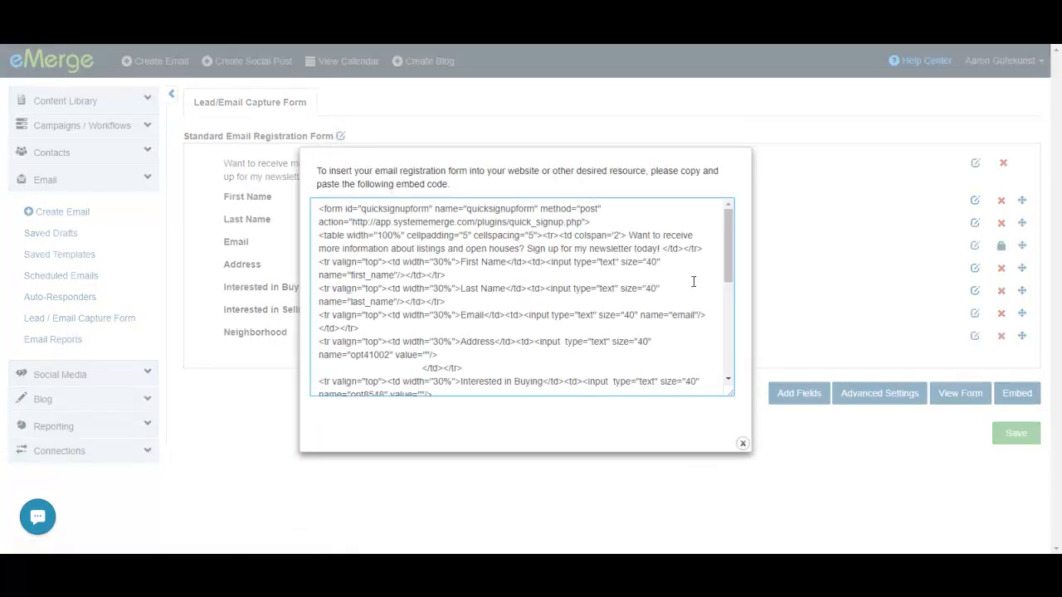
mouse_move(728, 245)
left_mouse_down()
mouse_move(727, 328)
mouse_move(732, 236)
left_mouse_up()
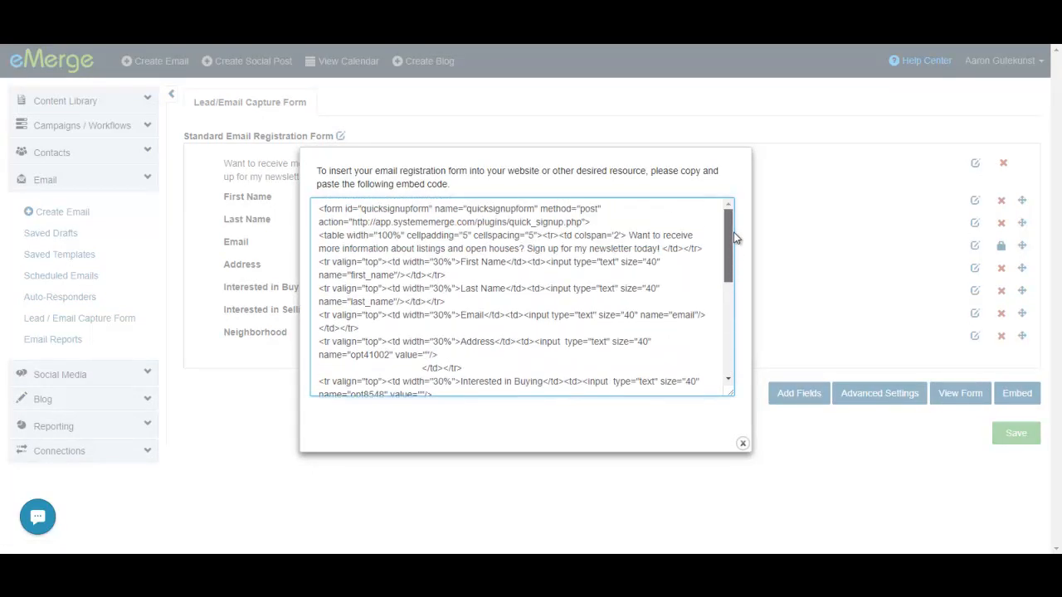
left_click(400, 241)
right_click(434, 247)
left_click(457, 275)
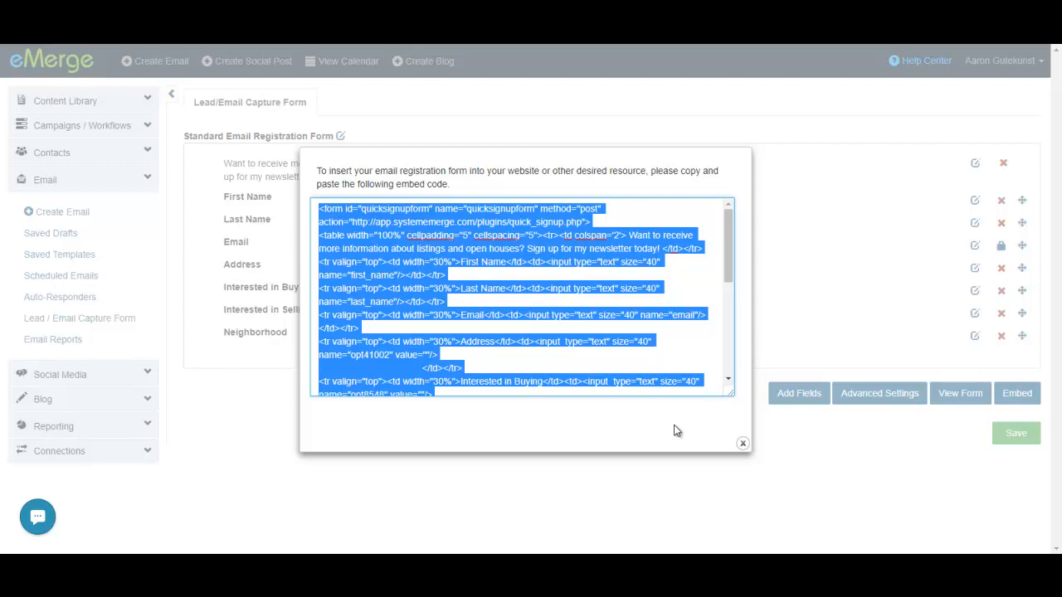
left_click(742, 443)
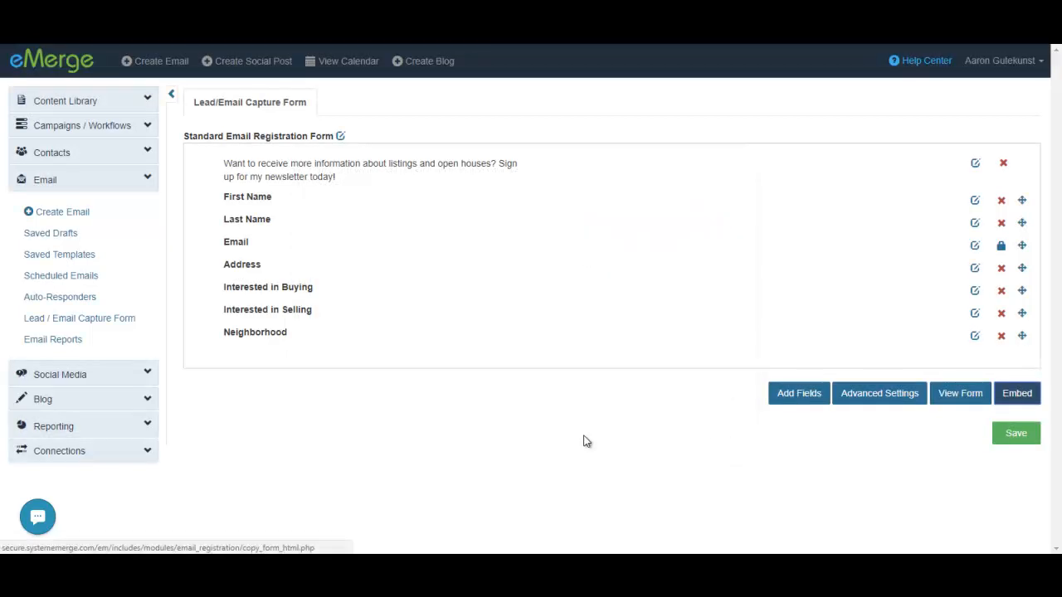